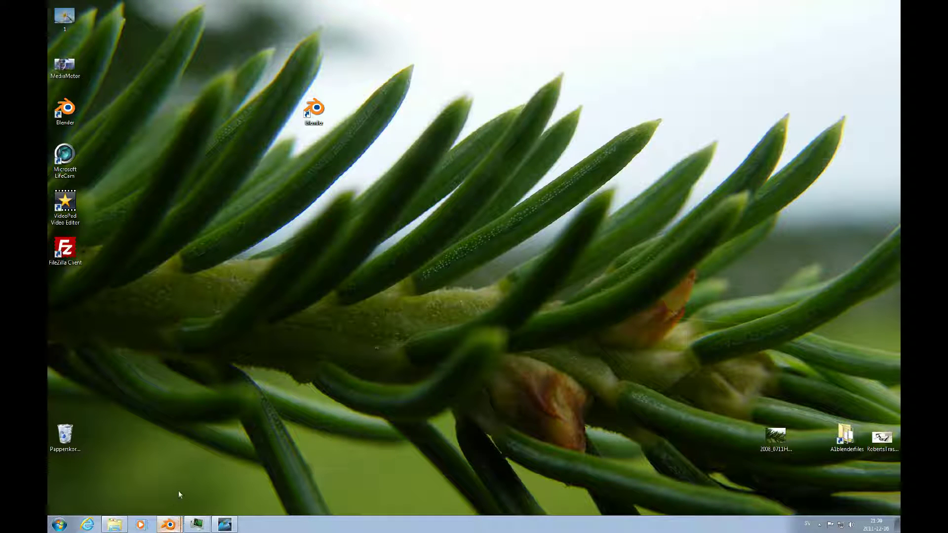
- Switch to Blender, play the hair animation in both open scenes, and stop and rewind the second scene to its first frame
left_click(169, 524)
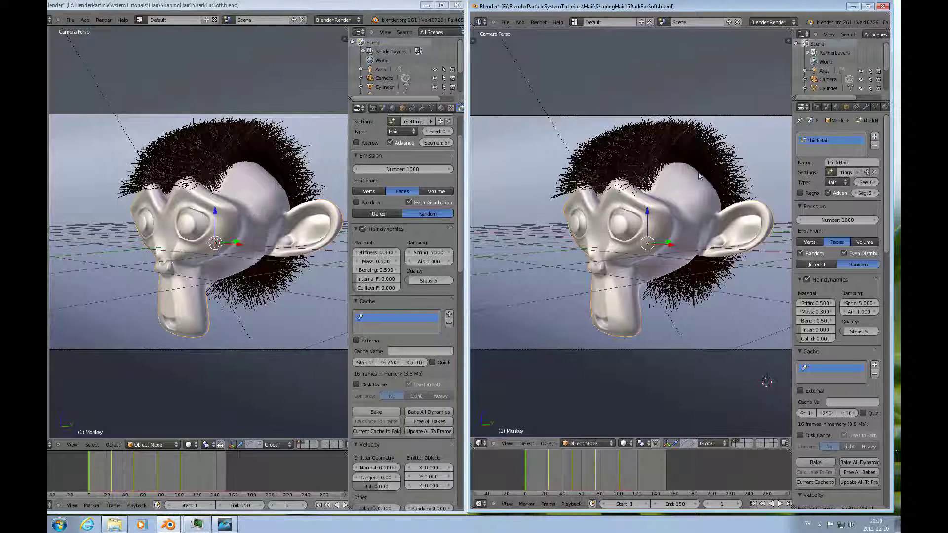
left_click(780, 504)
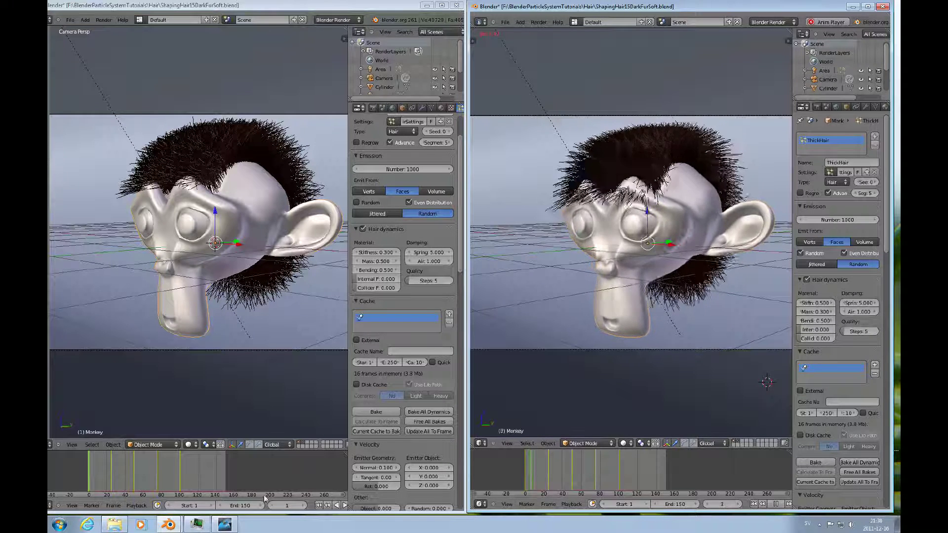
left_click(345, 505)
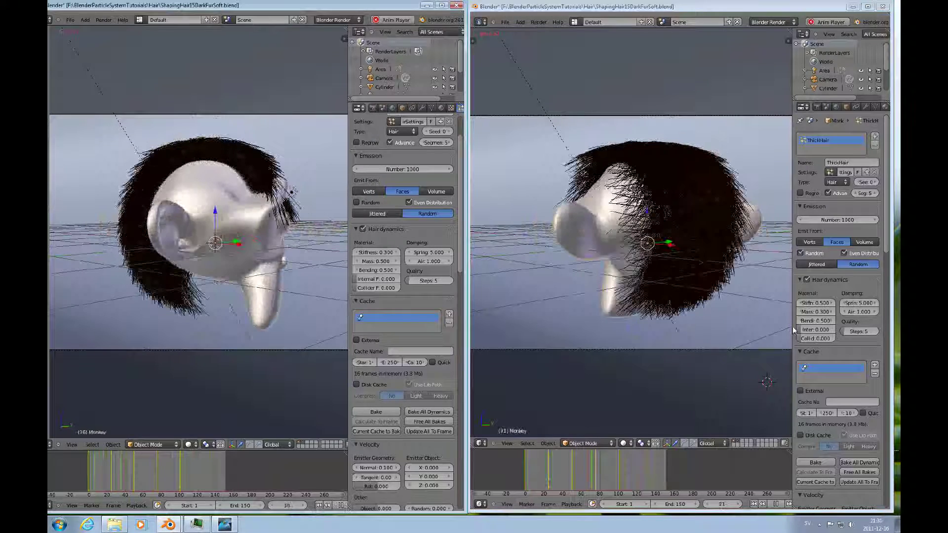
left_click(777, 504)
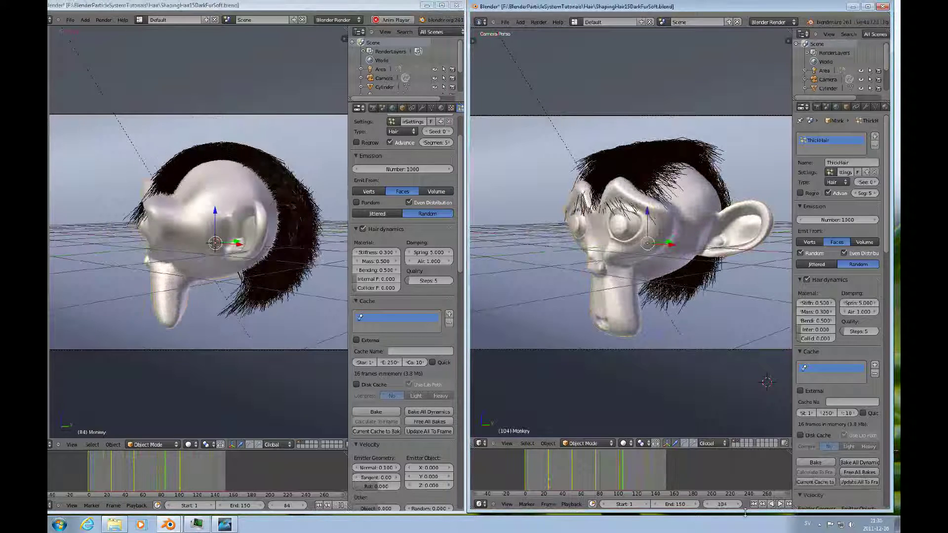
left_click(753, 504)
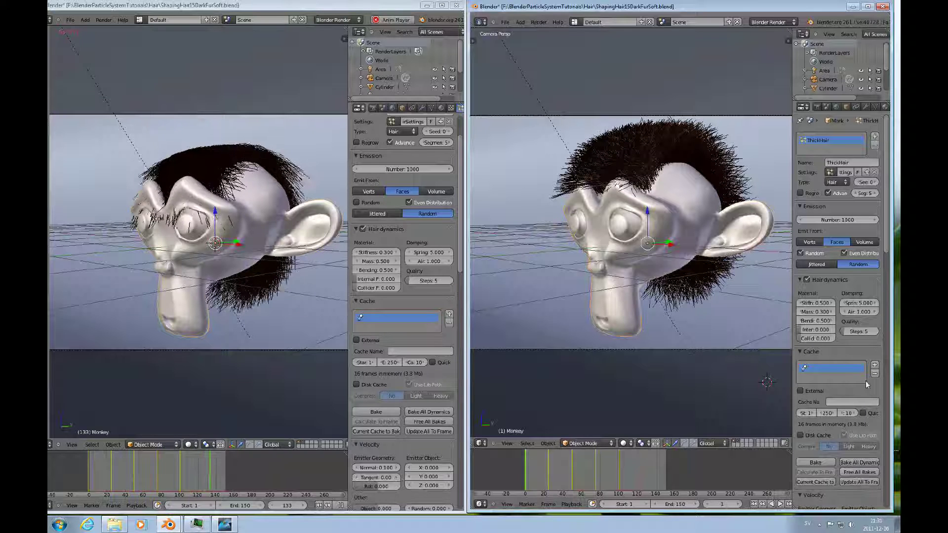
- Play the second scene's animation with hair dynamics turned off, rewind it and turn hair dynamics back on
left_click(808, 280)
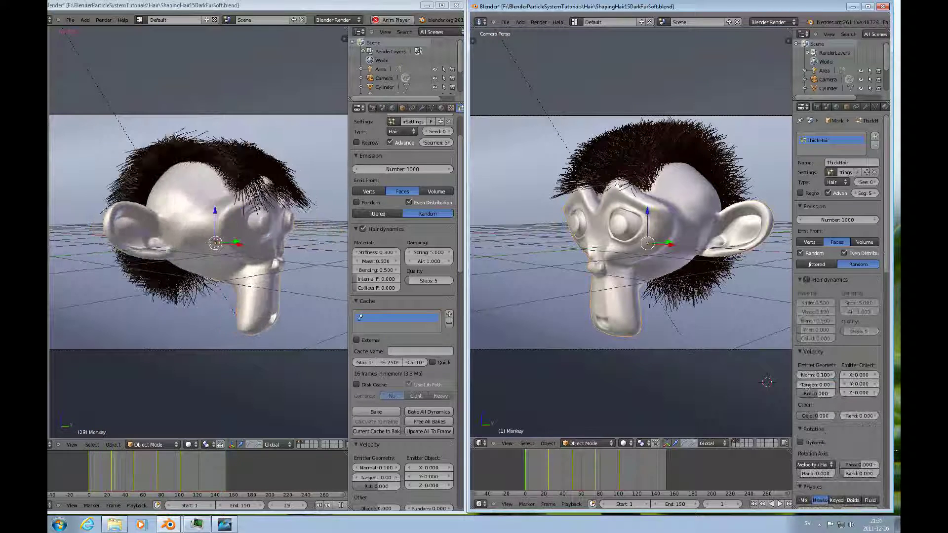
left_click(782, 504)
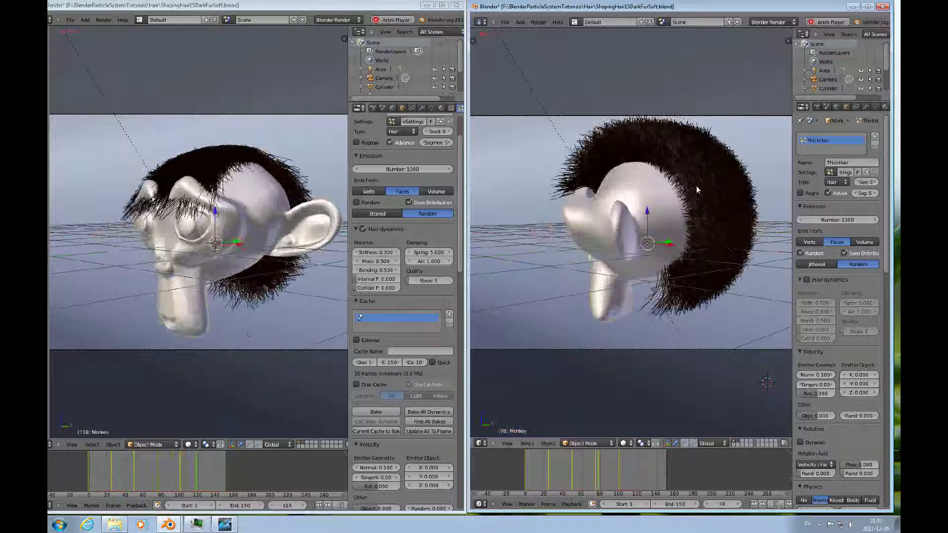
left_click(777, 504)
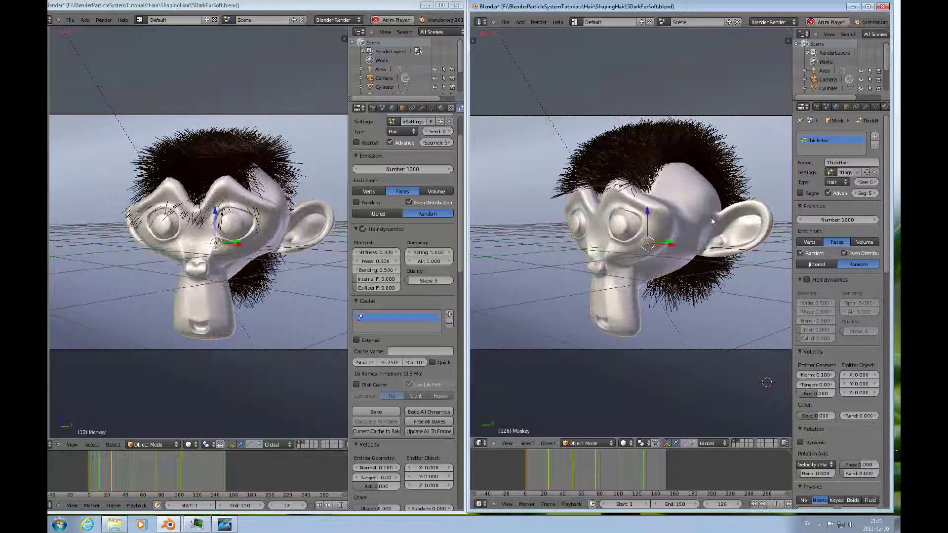
left_click(777, 505)
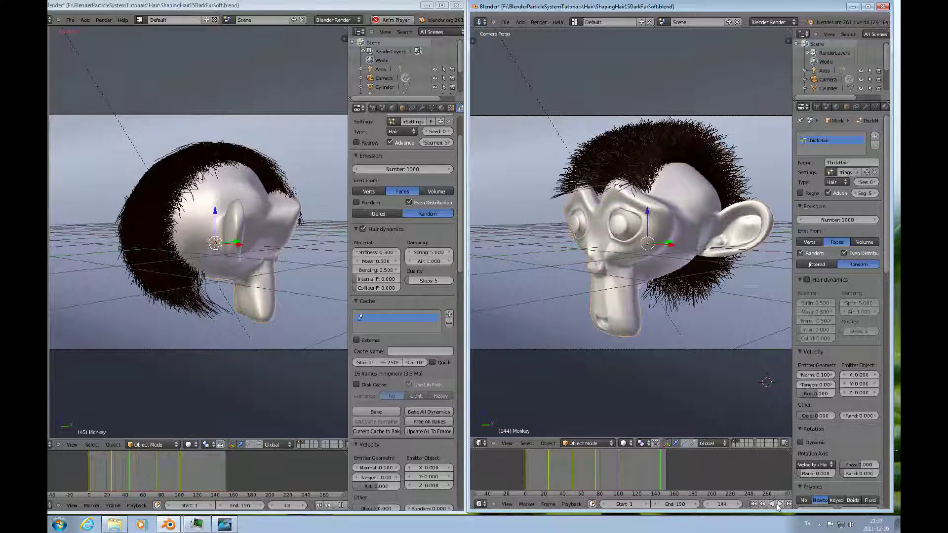
left_click(754, 504)
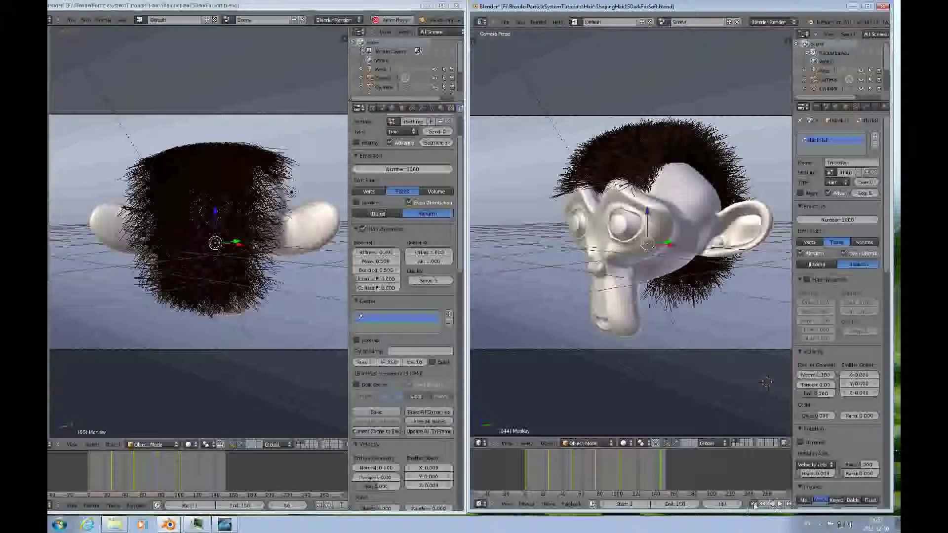
left_click(806, 279)
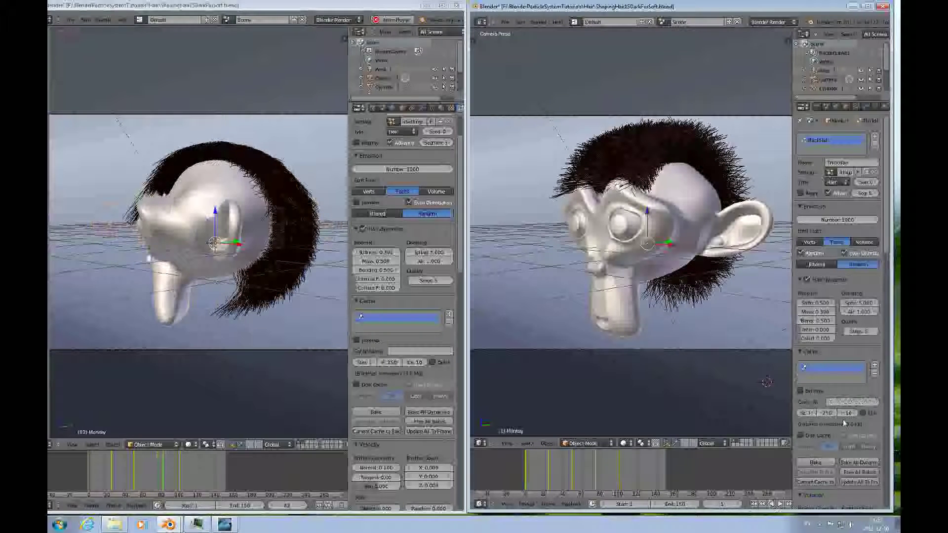
- Play the second scene's animation with hair dynamics enabled, and stop the playback in both scenes
left_click(779, 504)
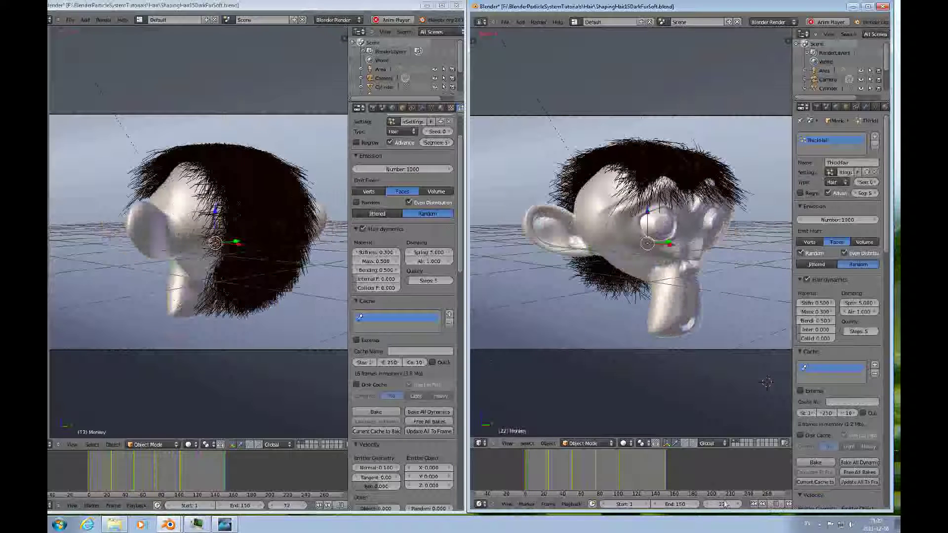
left_click(776, 504)
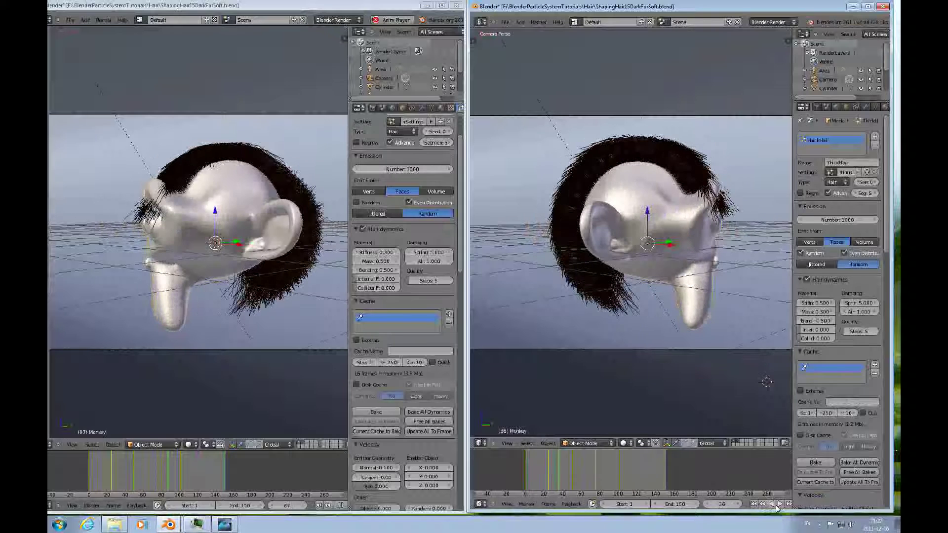
left_click(343, 505)
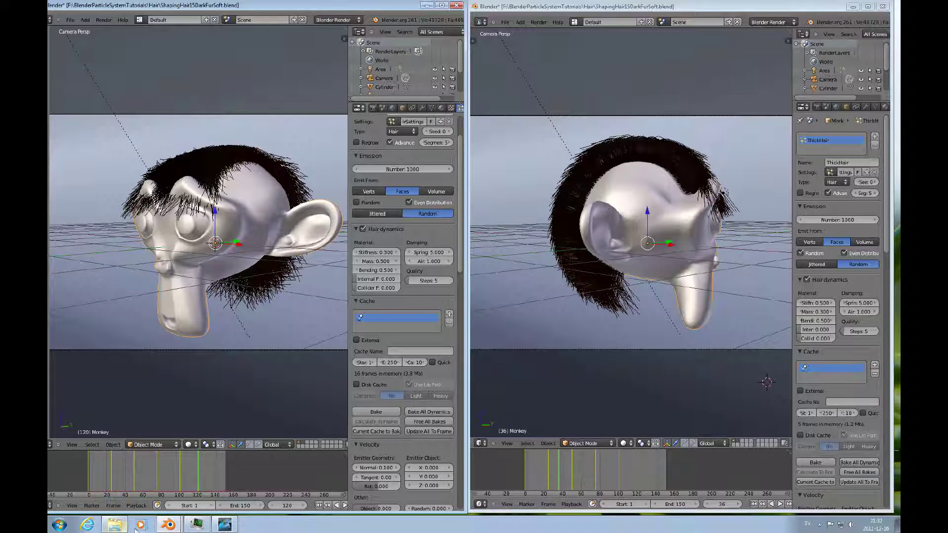
- Switch to the DynamicHairRender folder in the file explorer, maximize it and watch the DymamicHairNoCollisoin0001-0150 video
left_click(116, 529)
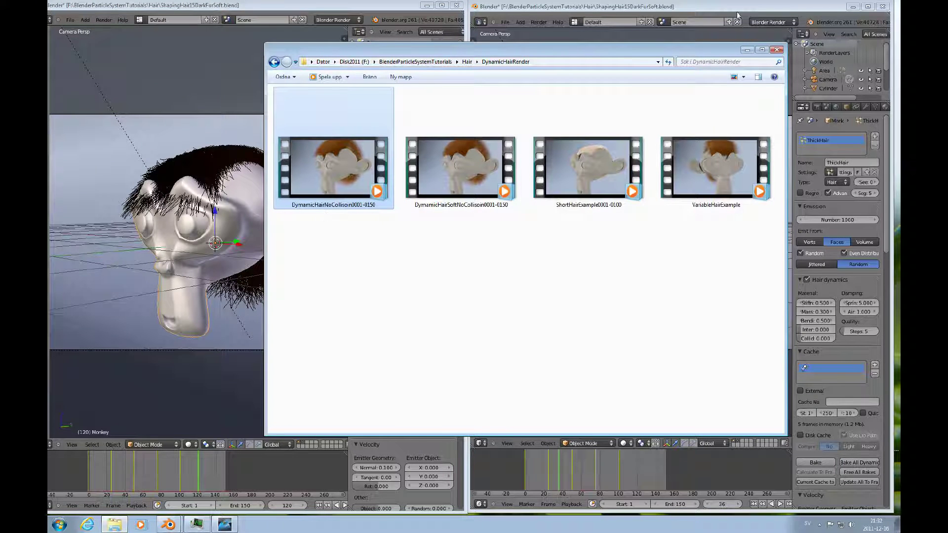
left_click(762, 50)
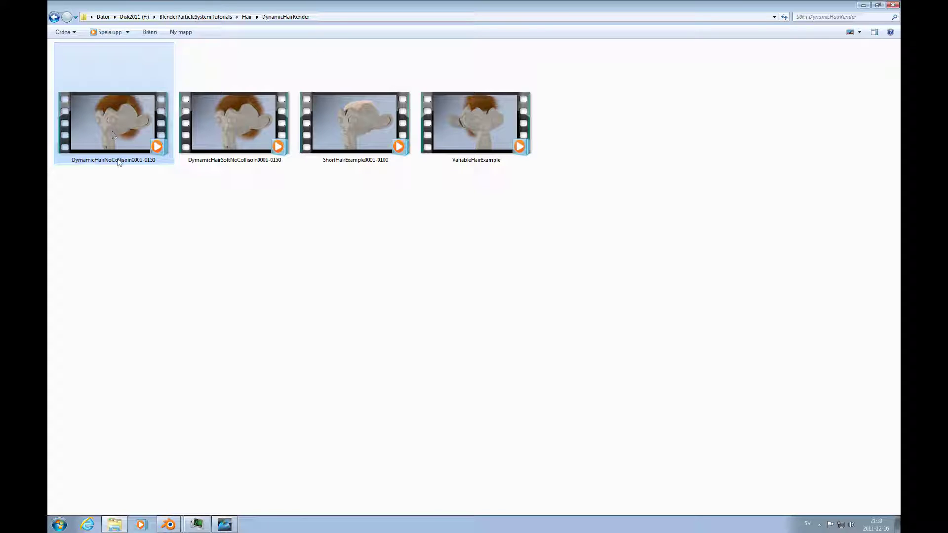
double_click(121, 124)
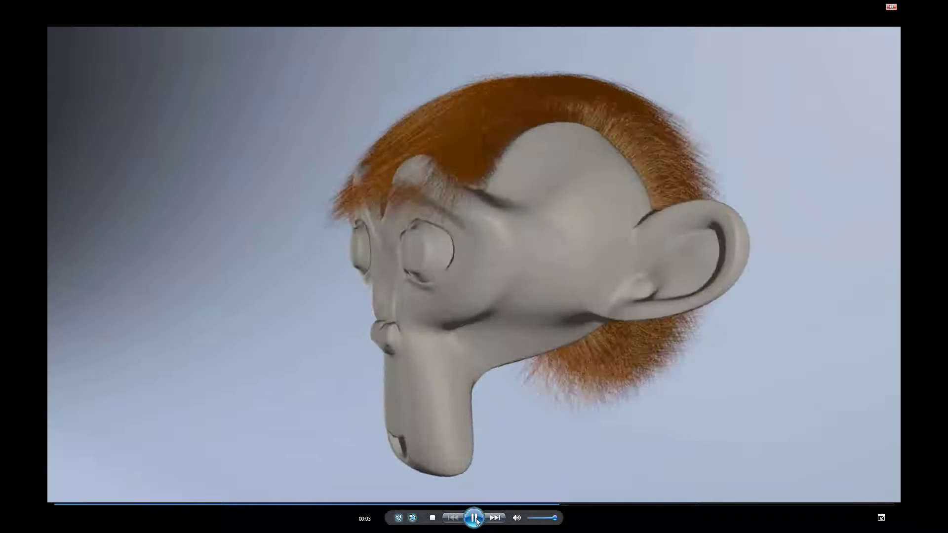
left_click(890, 8)
- Watch the DymamicHairSoftNoCollisoin0001-0150 video, pause it and close the player
double_click(247, 125)
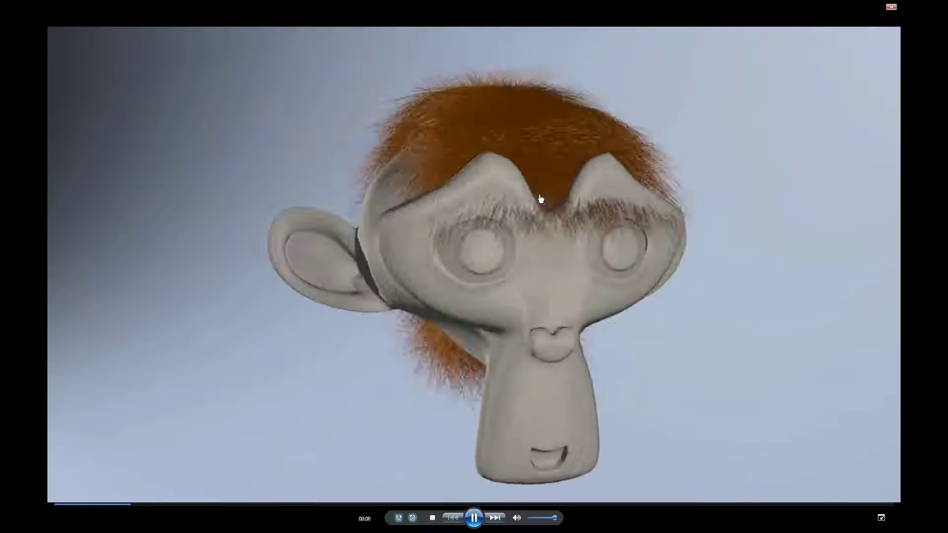
left_click(474, 518)
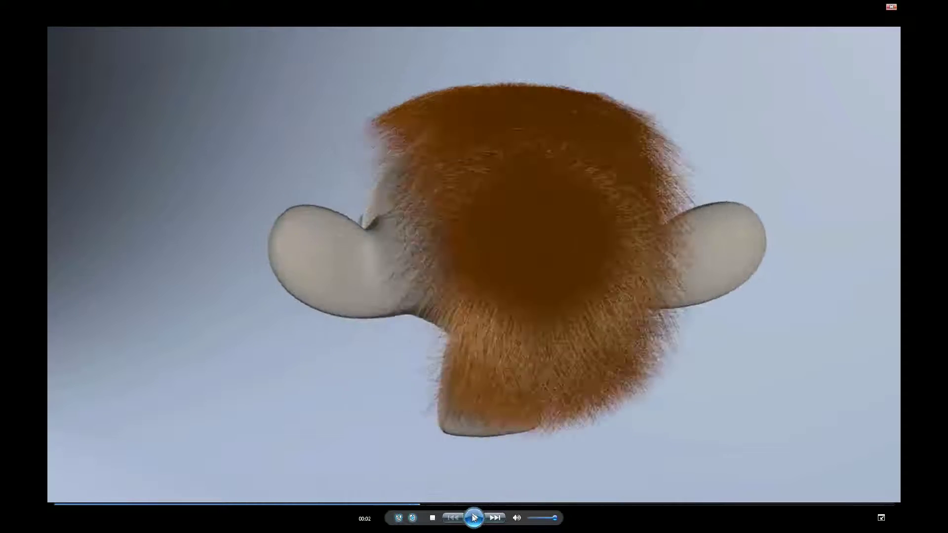
left_click(892, 7)
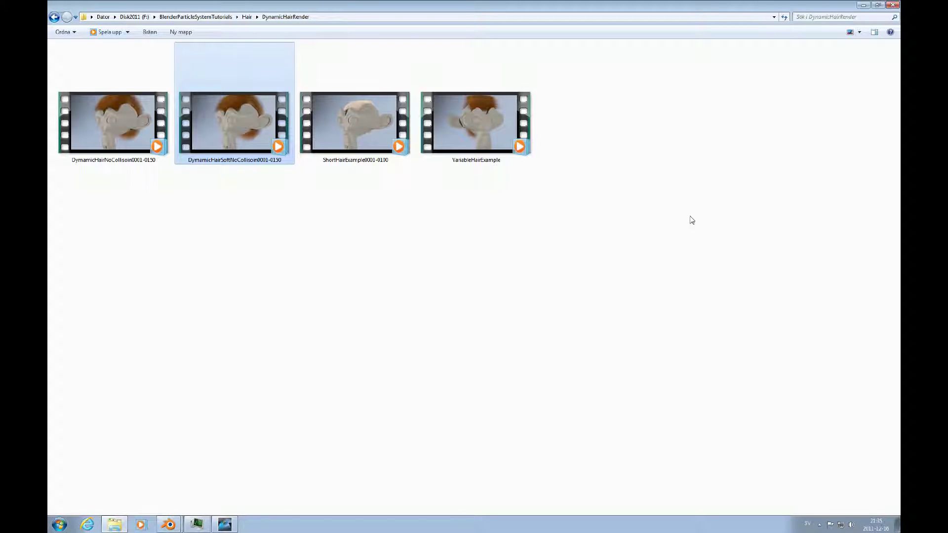
- Watch the ShortHairExample0001-0100 and VariableHairExample videos and return to the two Blender scenes
double_click(358, 127)
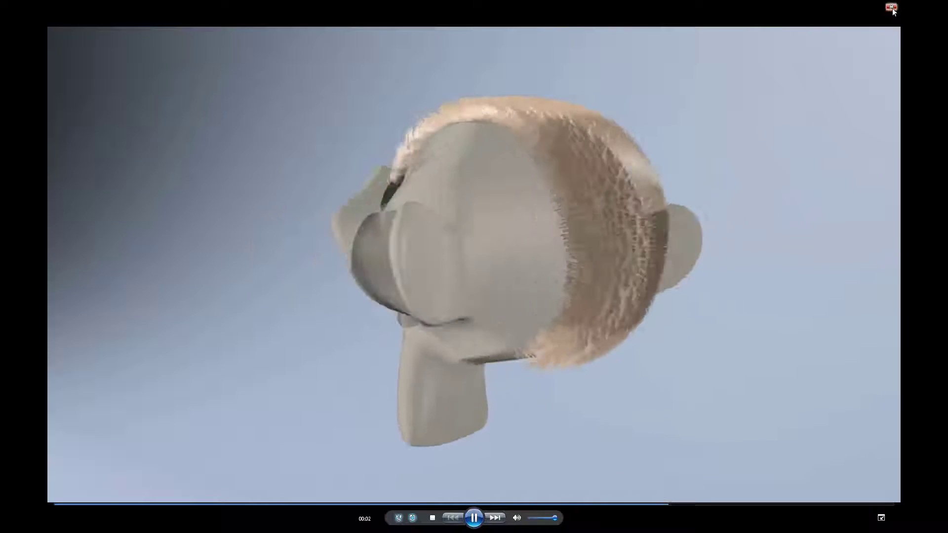
left_click(892, 7)
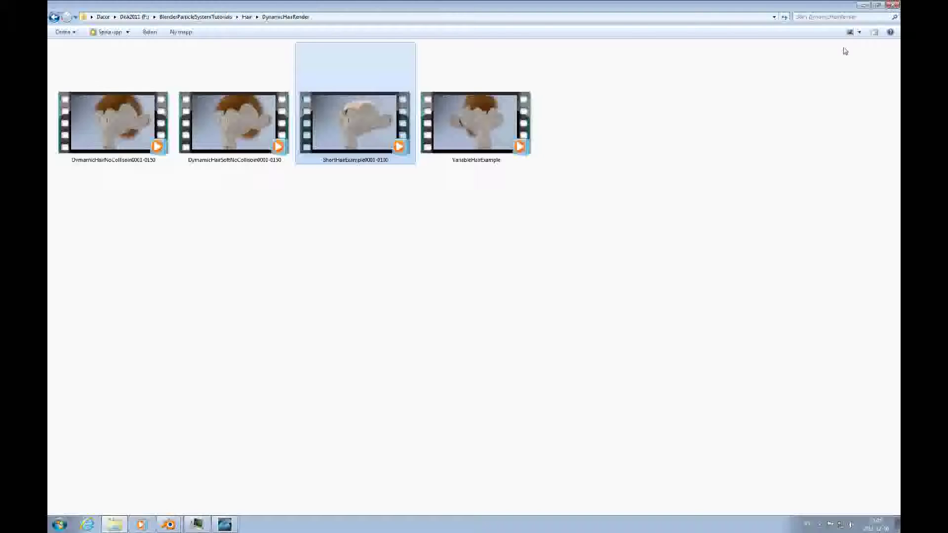
double_click(477, 129)
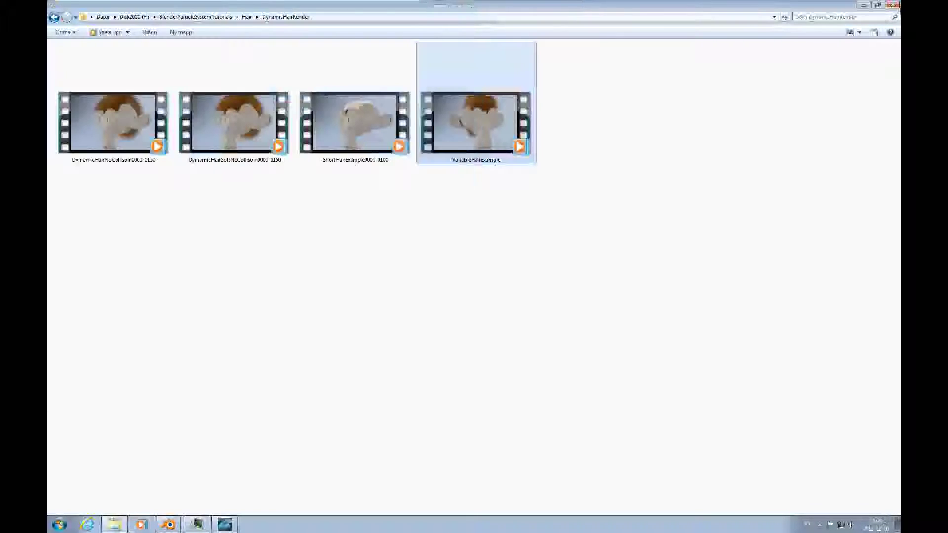
left_click(895, 6)
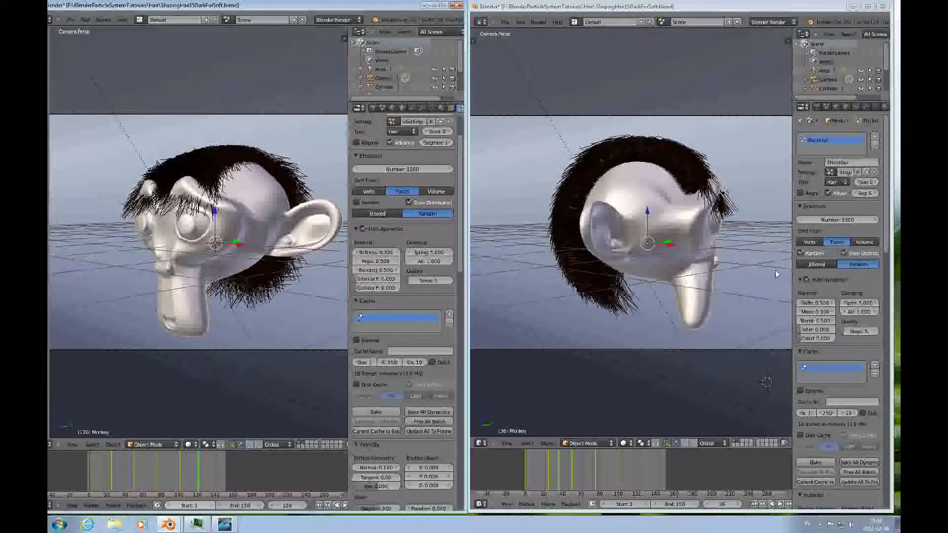
- Widen the second Blender window so the ThickHair particle settings are easier to read, and find its Render settings
left_click_drag(465, 227, 419, 228)
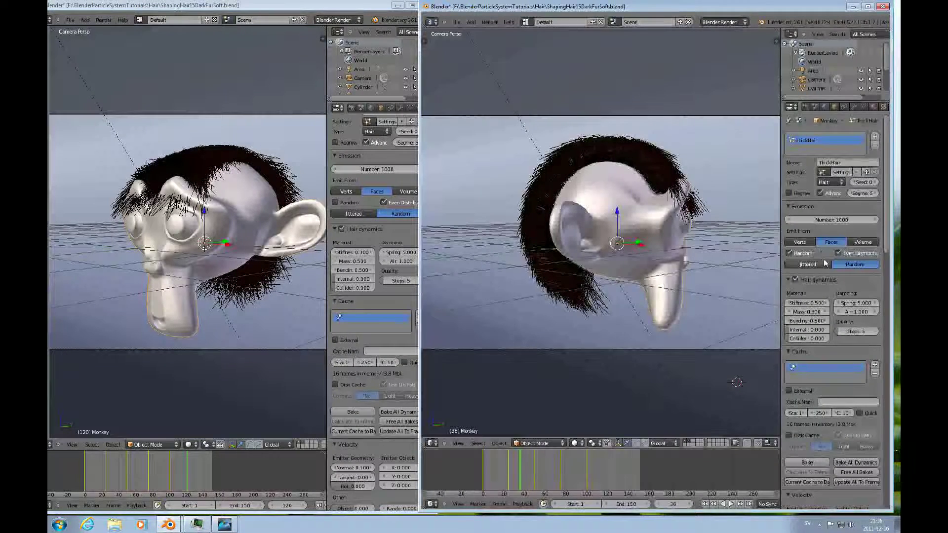
scroll(885, 221, "down", 15)
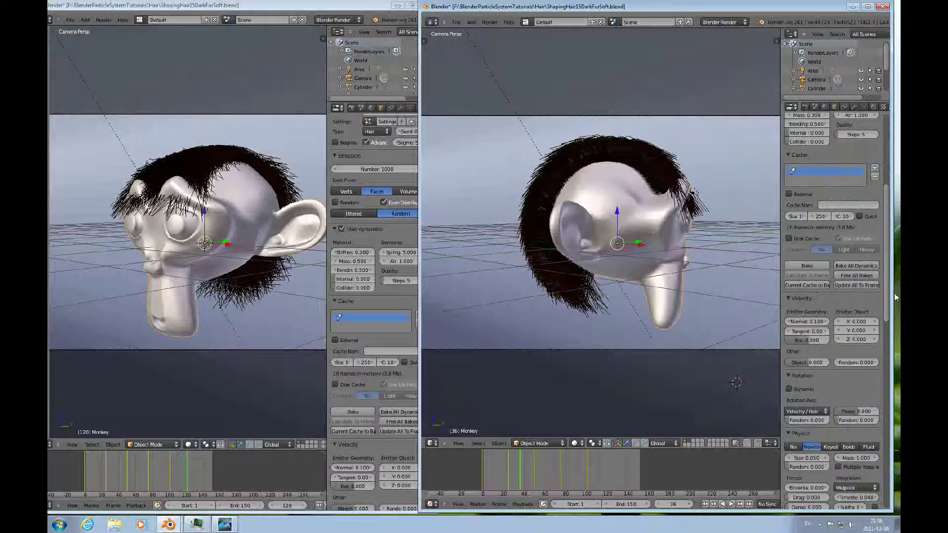
scroll(820, 202, "down", 3)
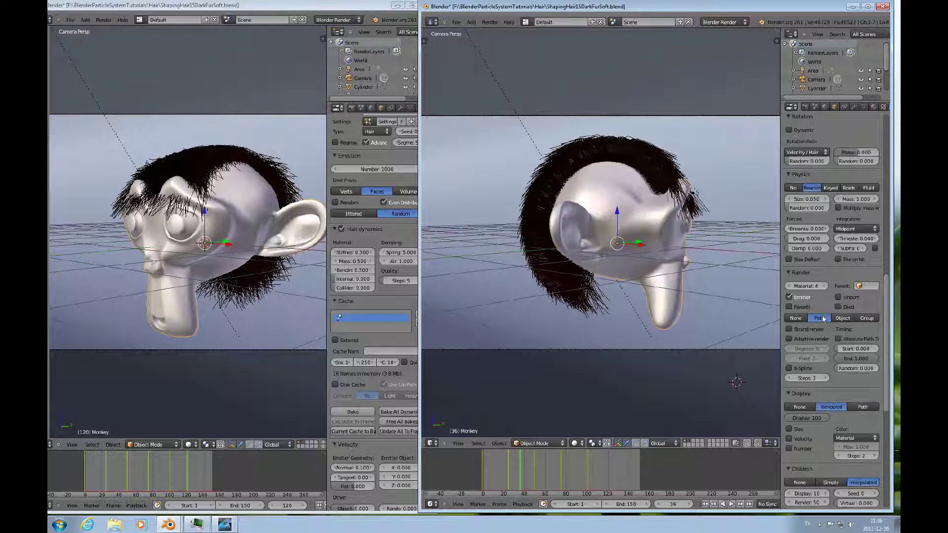
- Try the None, Object and Group render types for the ThickHair particles and restore Path
left_click(801, 318)
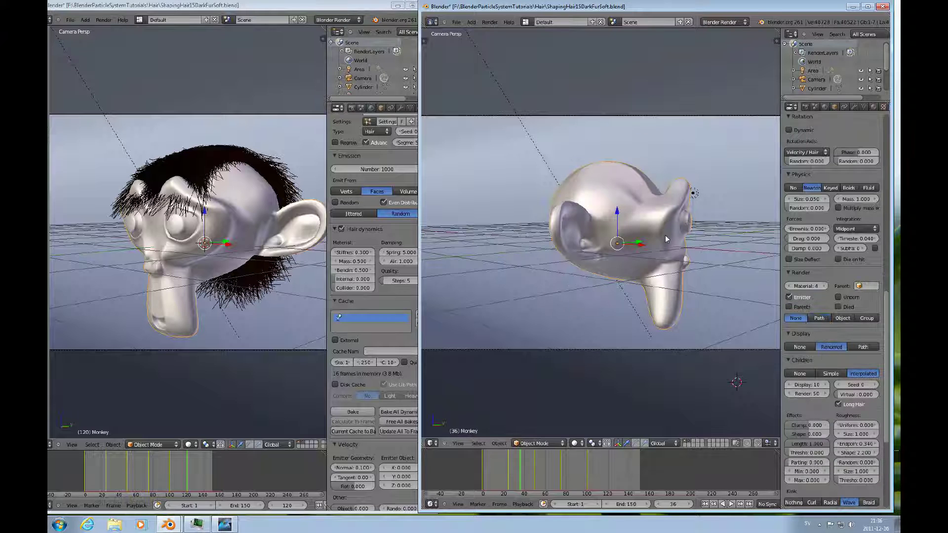
left_click(820, 318)
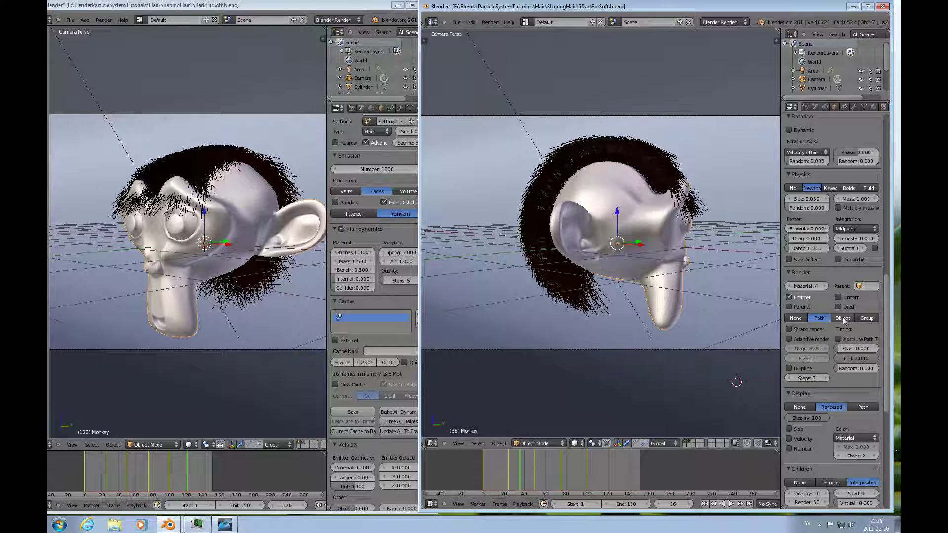
left_click(843, 319)
left_click(868, 318)
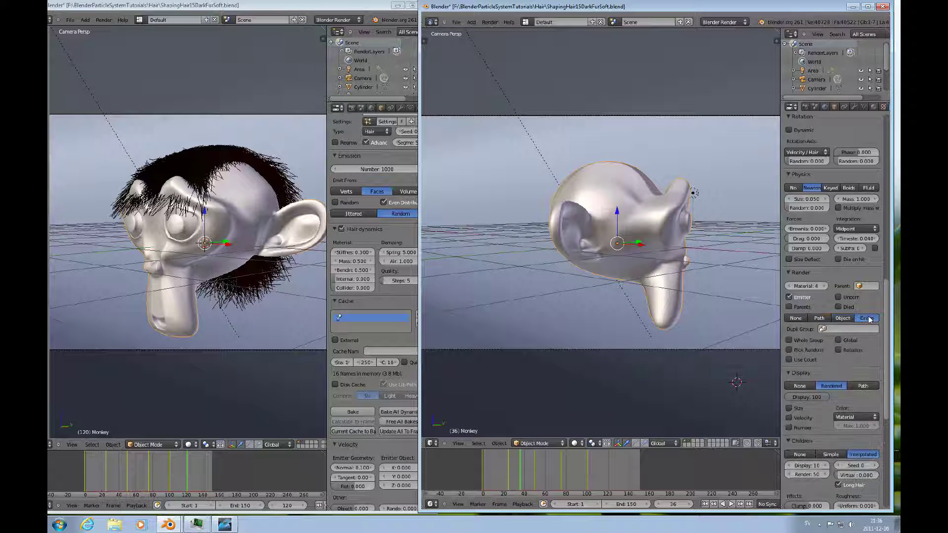
left_click(820, 318)
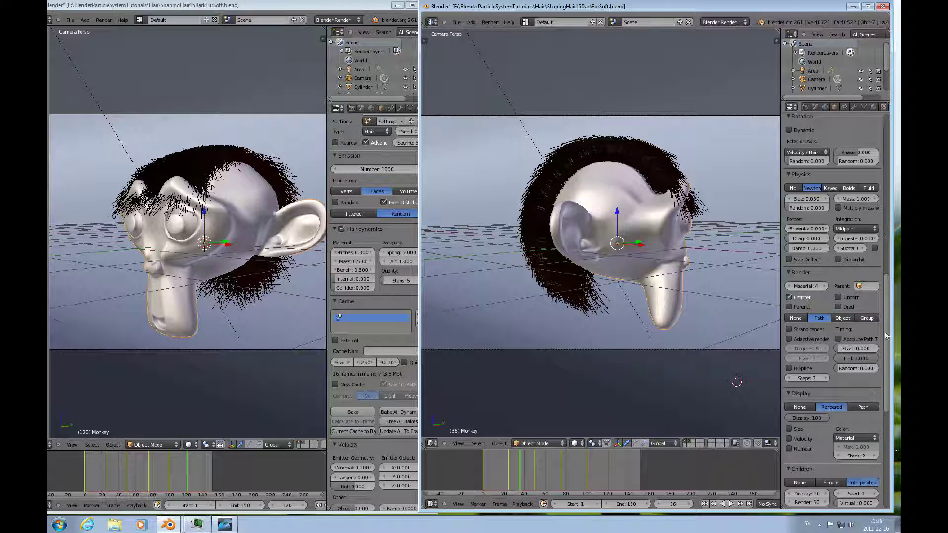
- Examine the ThickHair system's Force Field Settings and Field Weights, collapsing each section again
left_click_drag(885, 335, 895, 446)
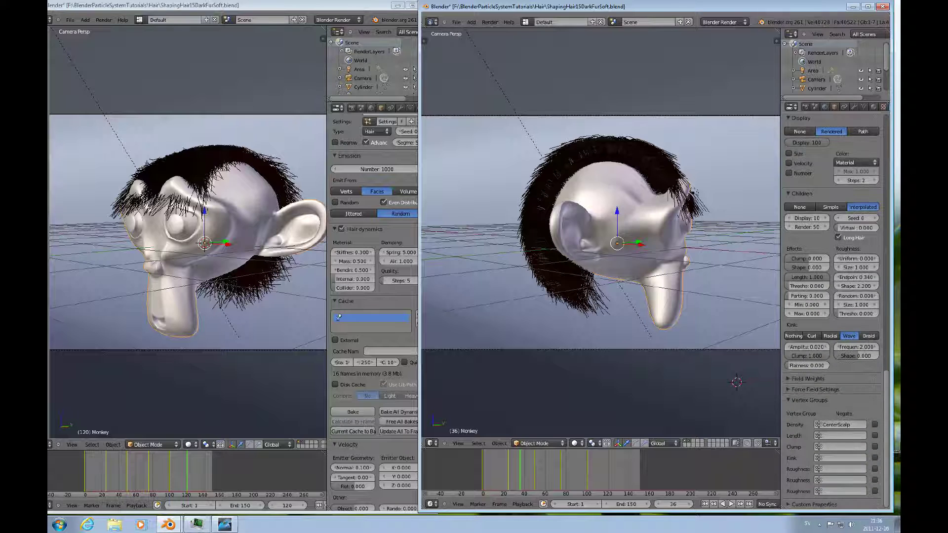
left_click(789, 390)
left_click(789, 389)
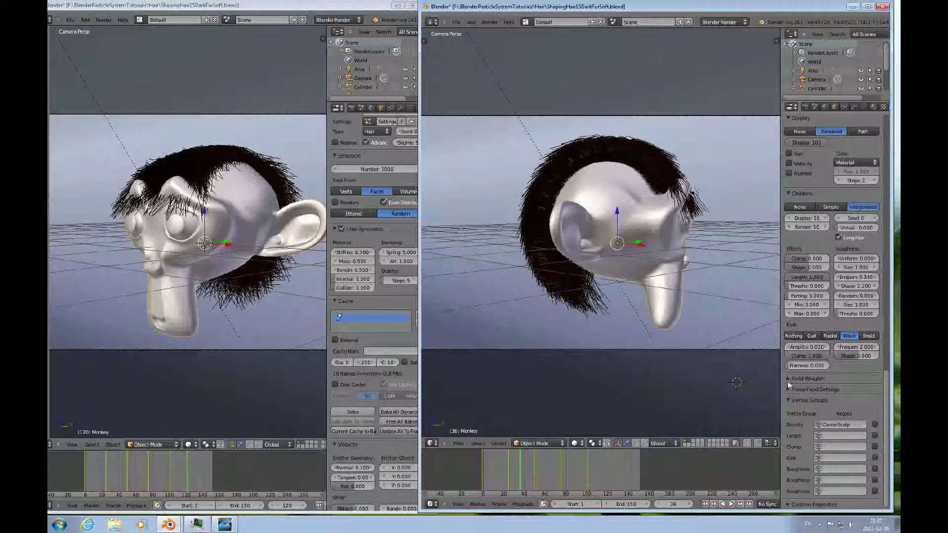
left_click(788, 378)
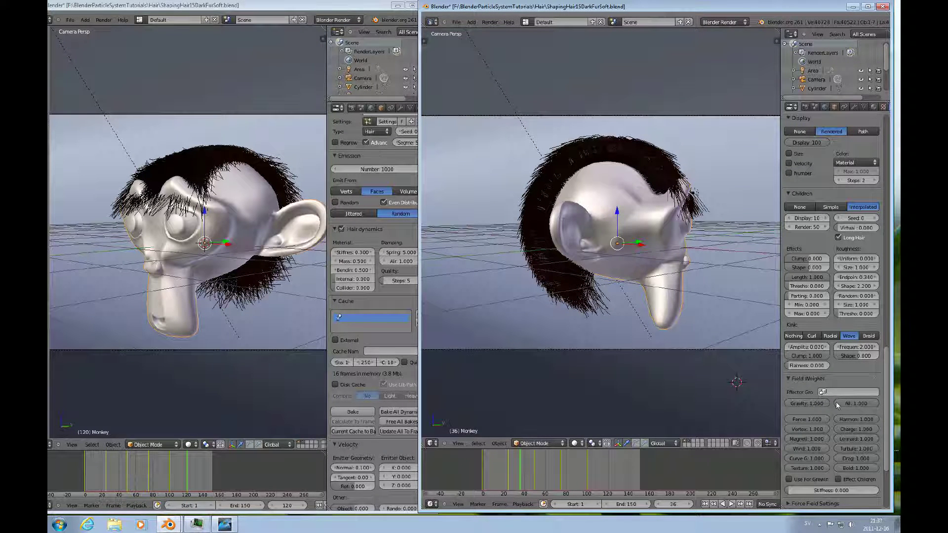
left_click(789, 379)
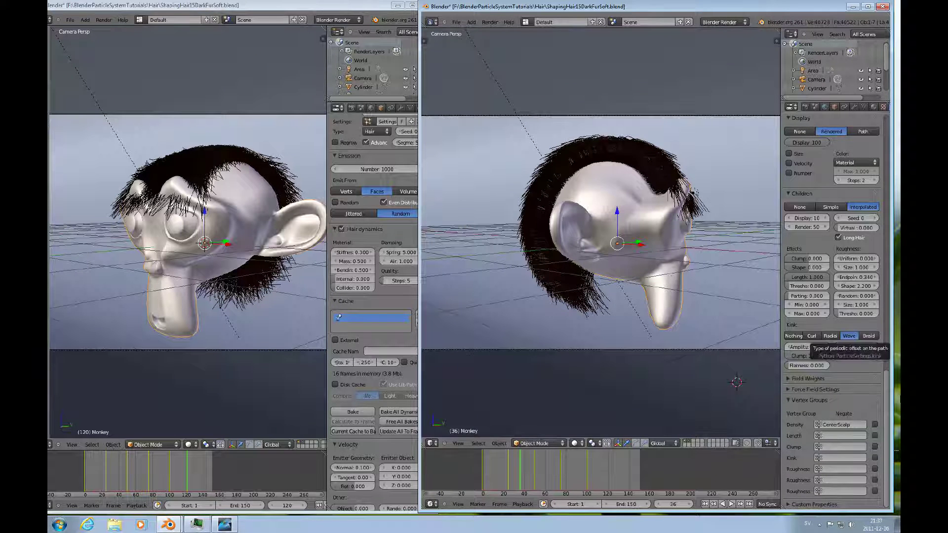
- Play the second scene's animation backwards in short stretches to frame 2
scroll(886, 392, "up", 1)
left_click_drag(886, 390, 879, 126)
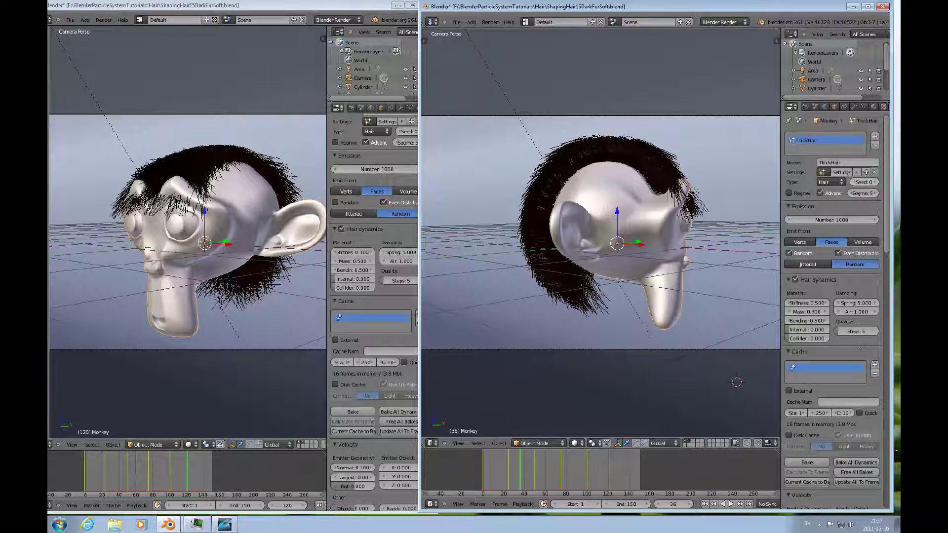
left_click_drag(887, 212, 893, 487)
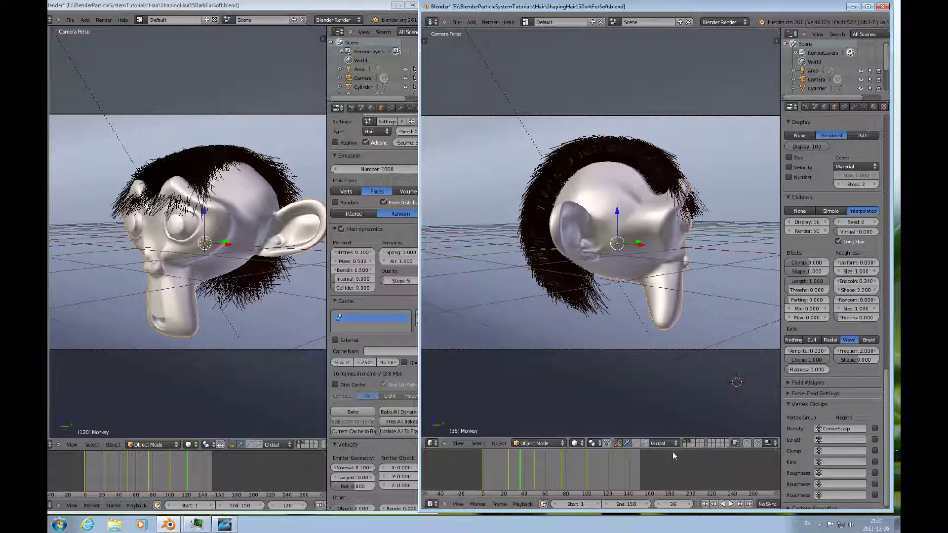
left_click(724, 505)
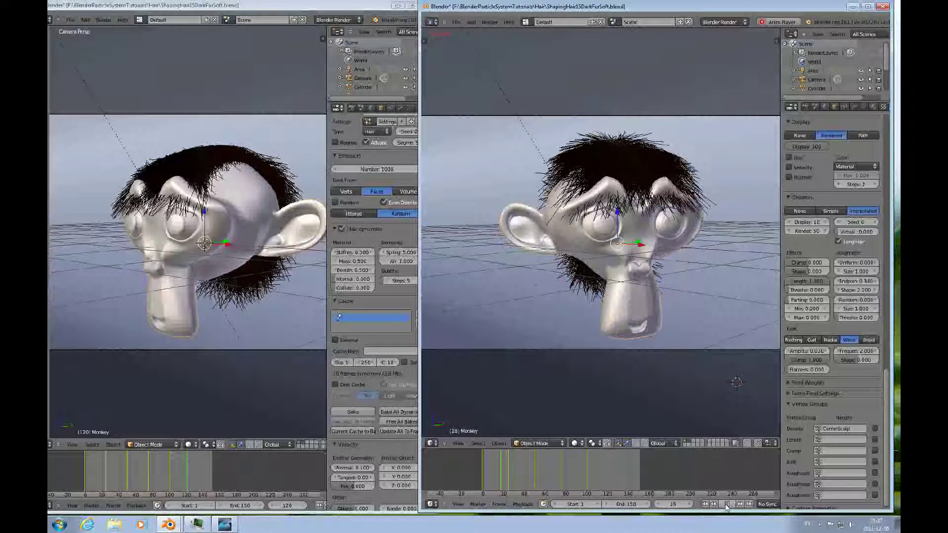
left_click(724, 504)
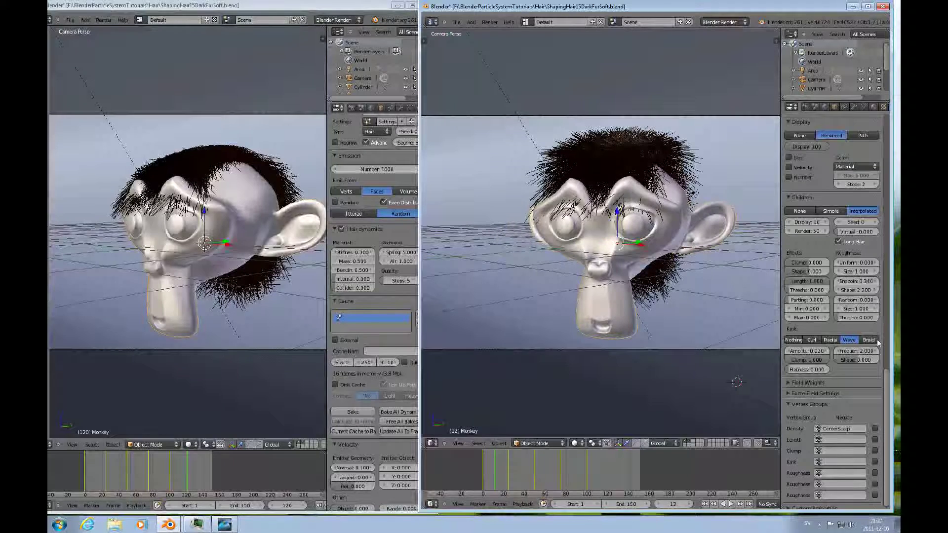
left_click(723, 504)
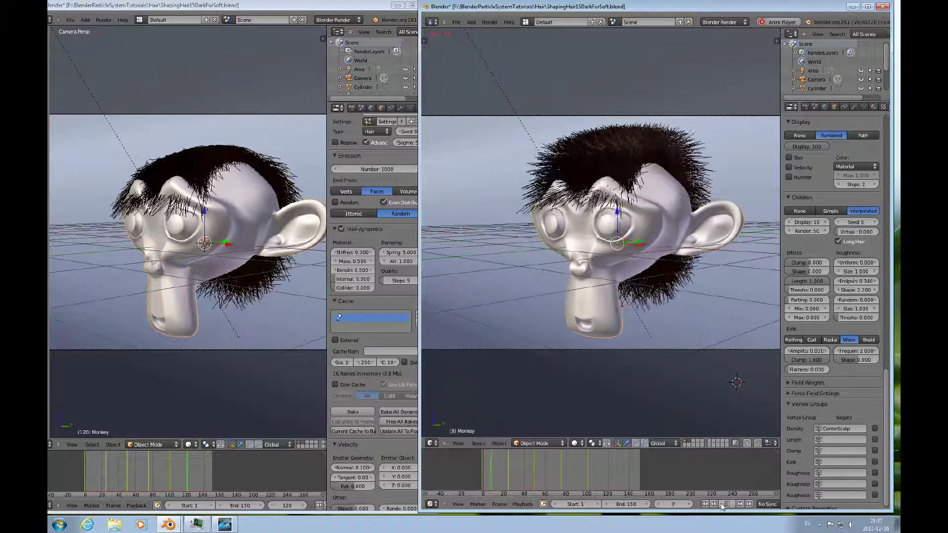
left_click(722, 505)
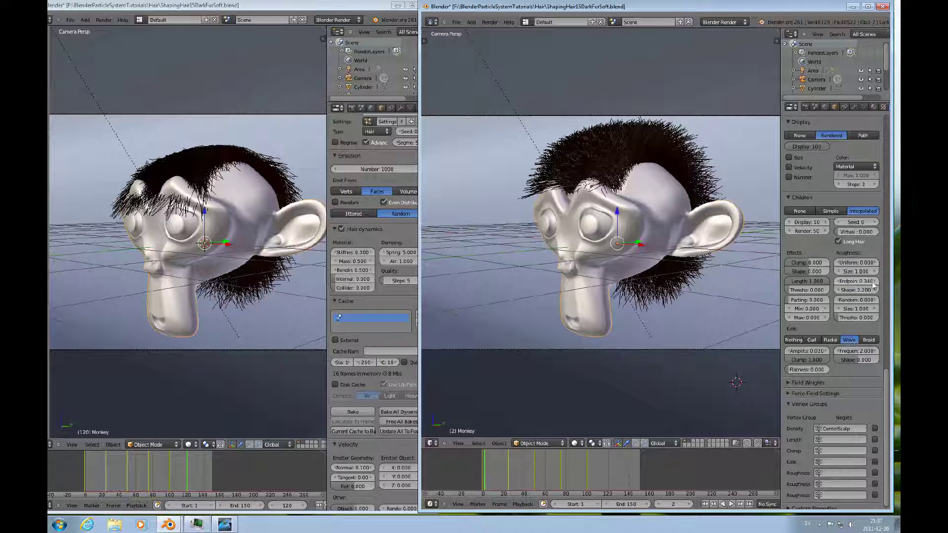
- Set the ThickHair children's endpoint roughness to 0.280 and the Wave kink amplitude to 0.0756
mouse_move(874, 285)
left_mouse_down()
mouse_move(865, 288)
mouse_move(878, 288)
left_mouse_up()
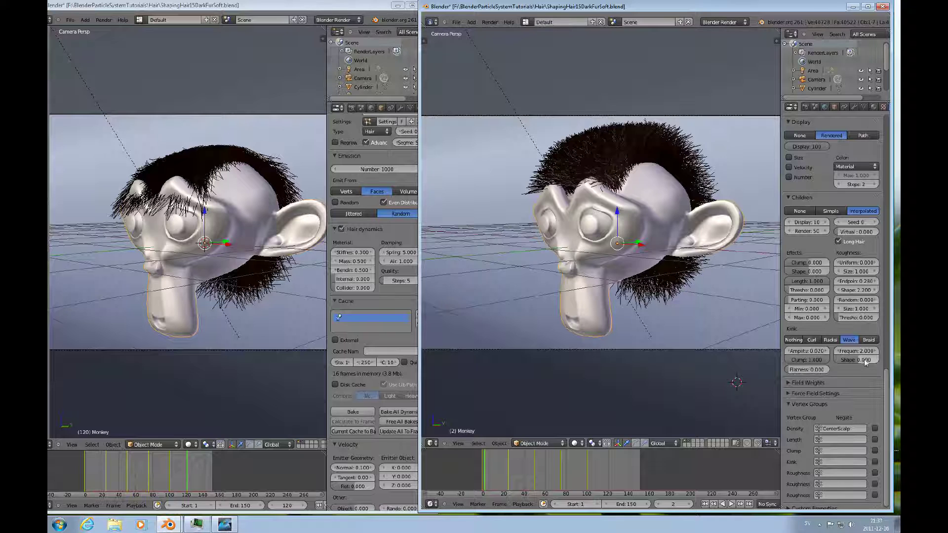
mouse_move(816, 354)
left_mouse_down()
mouse_move(837, 351)
mouse_move(825, 351)
left_mouse_up()
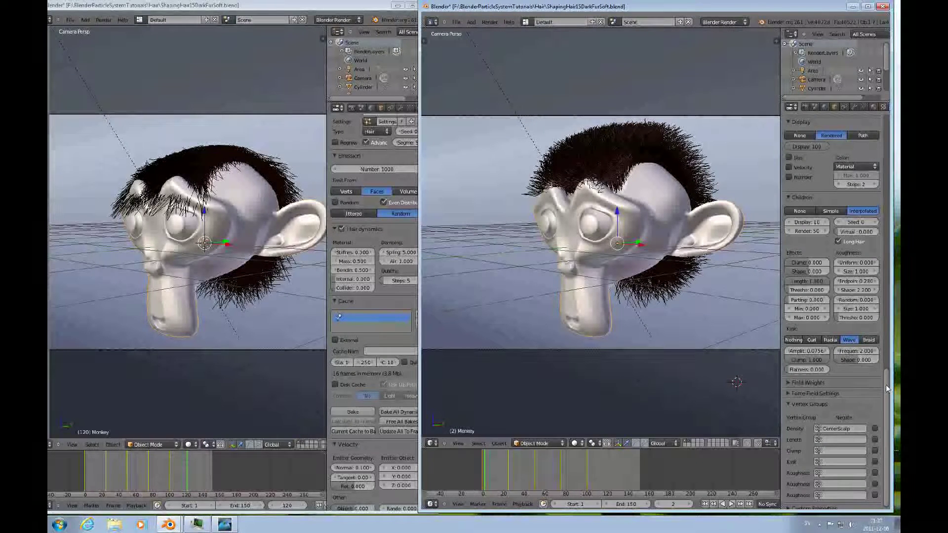
left_click_drag(886, 385, 895, 129)
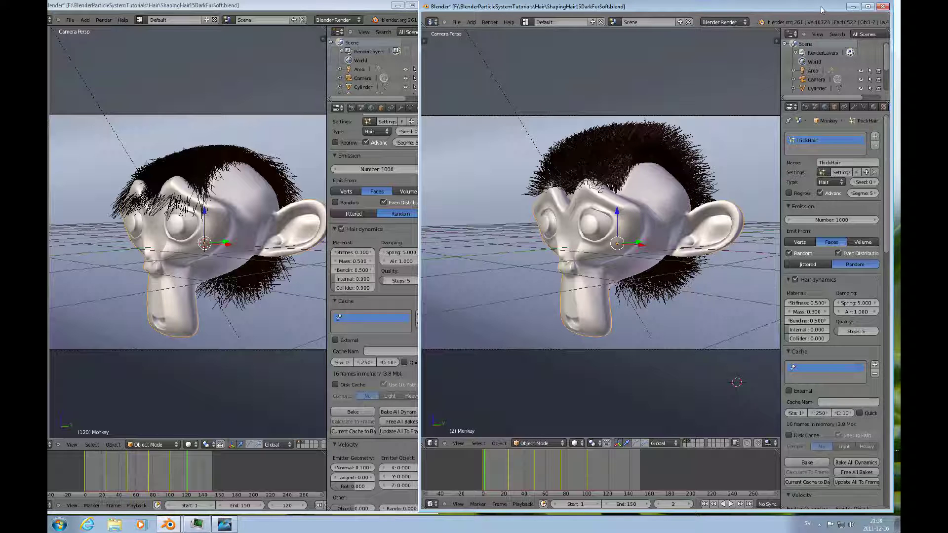
left_click_drag(817, 16, 804, 15)
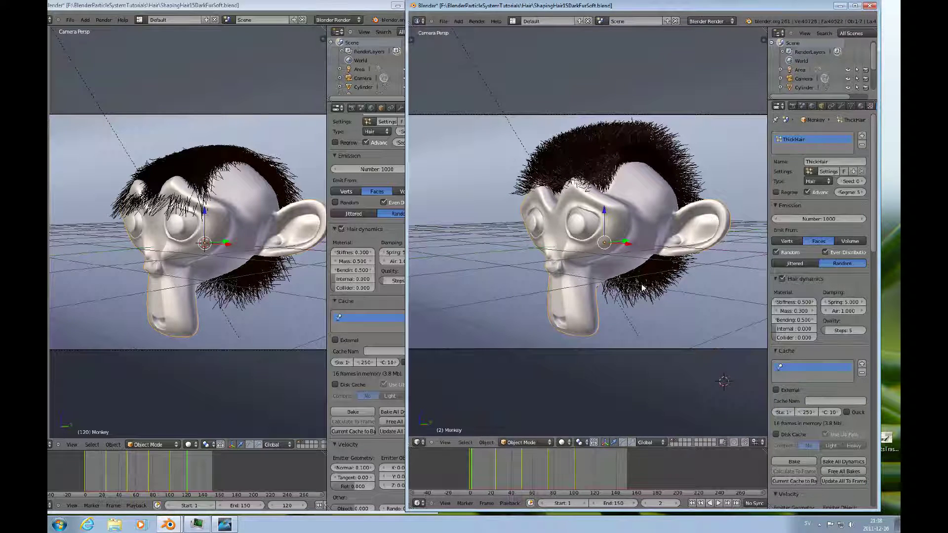